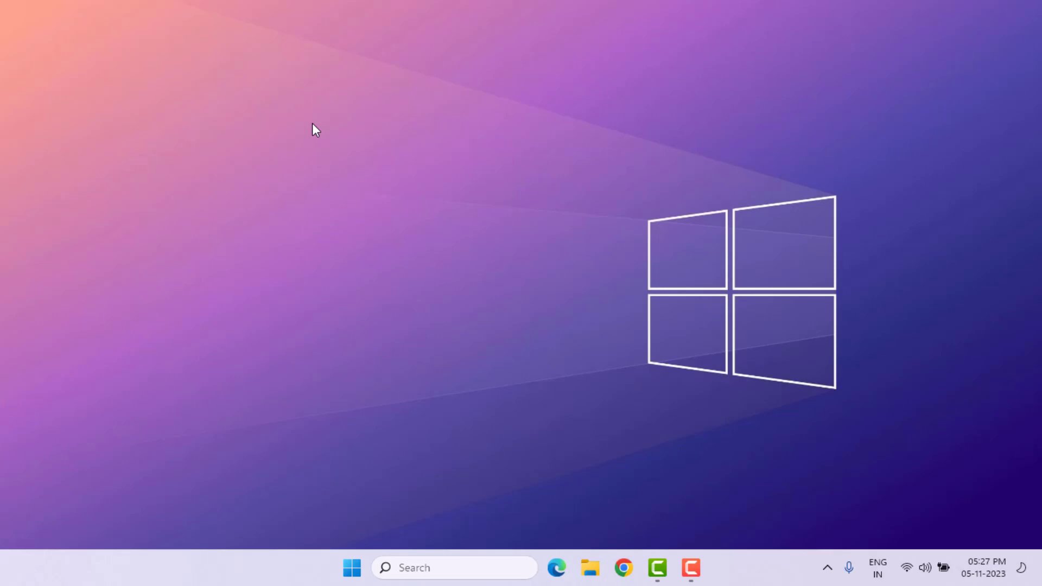
Launch MSI App Player from Windows search and open its App Player instance.
key("super")
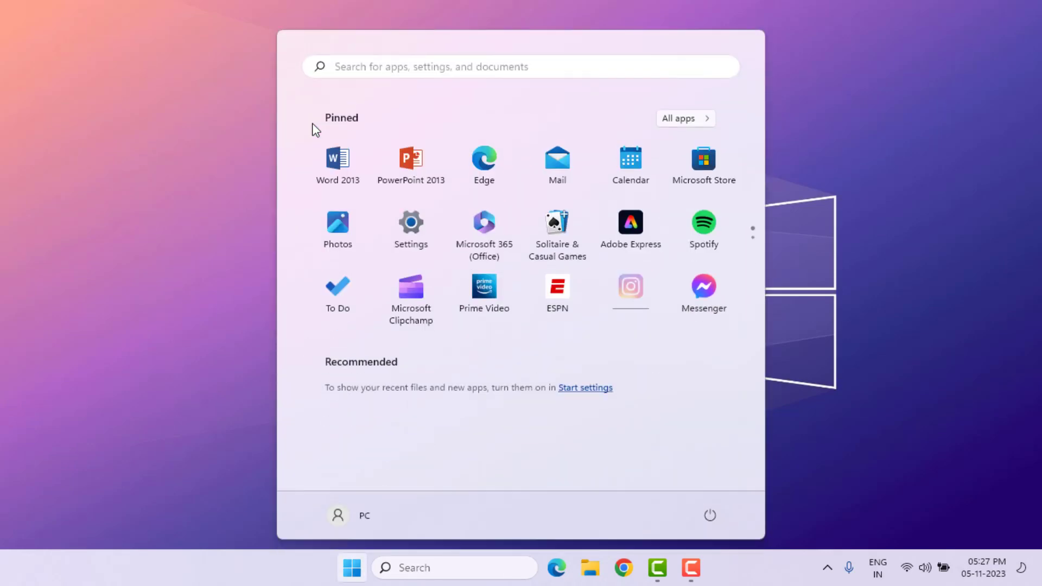
type("msi app")
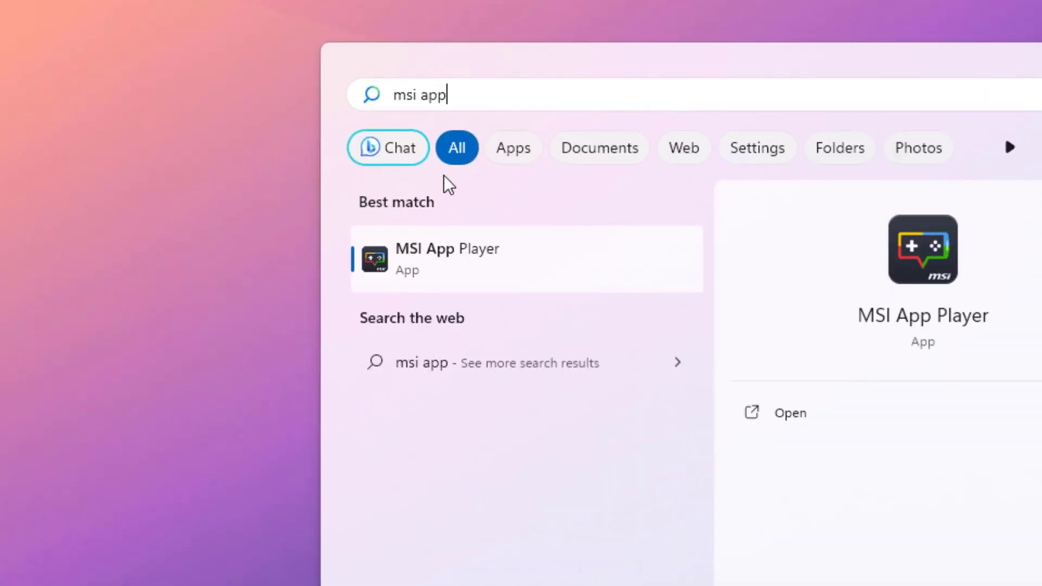
key("Return")
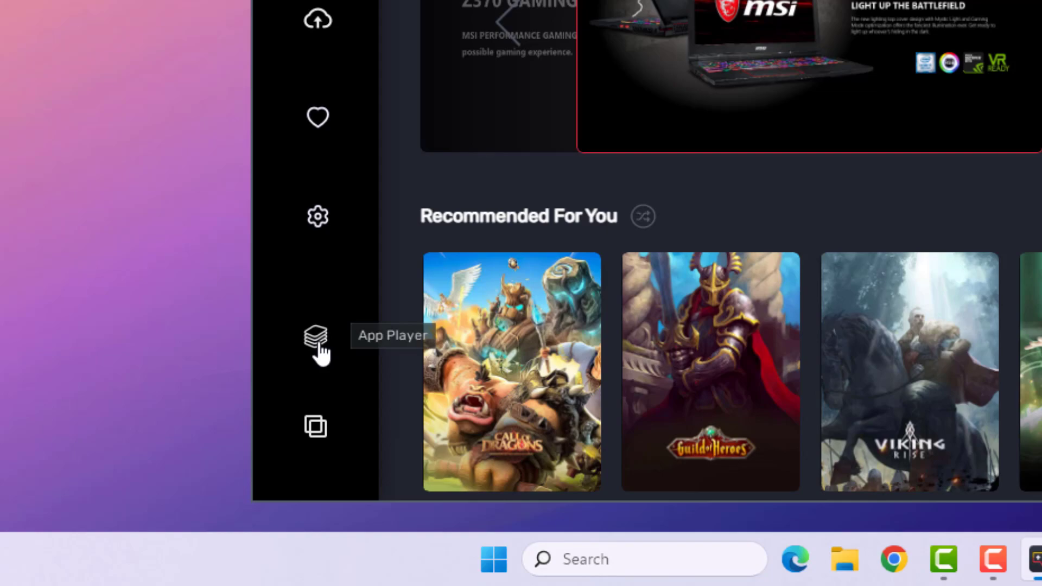
left_click(316, 338)
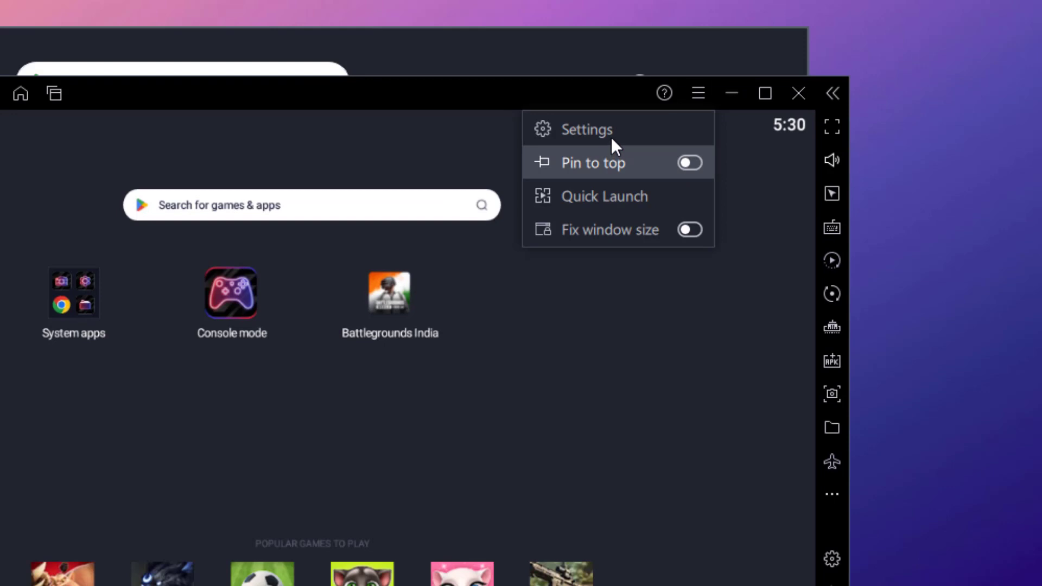
Open the App Player settings and check for a newer version in the About section.
left_click(604, 132)
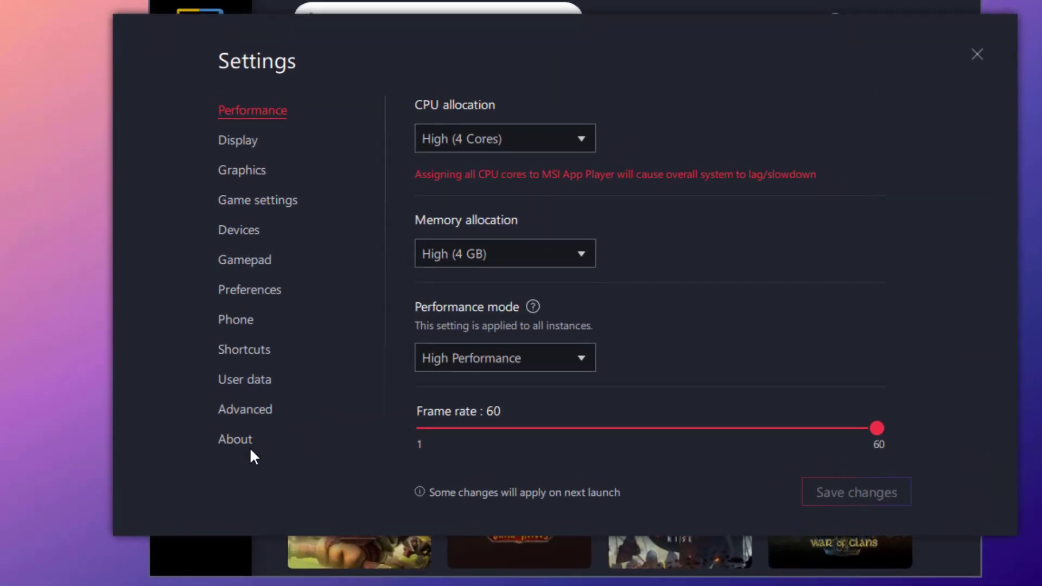
left_click(251, 450)
left_click(830, 172)
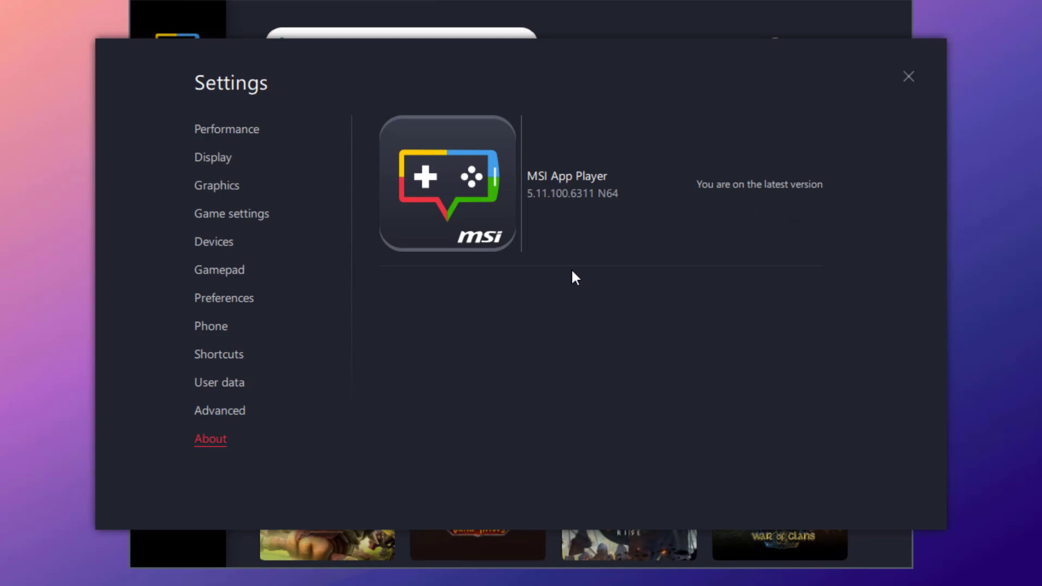
Set CPU allocation to High (4 Cores), memory allocation to High (4 GB) and performance mode to High Performance.
left_click(232, 132)
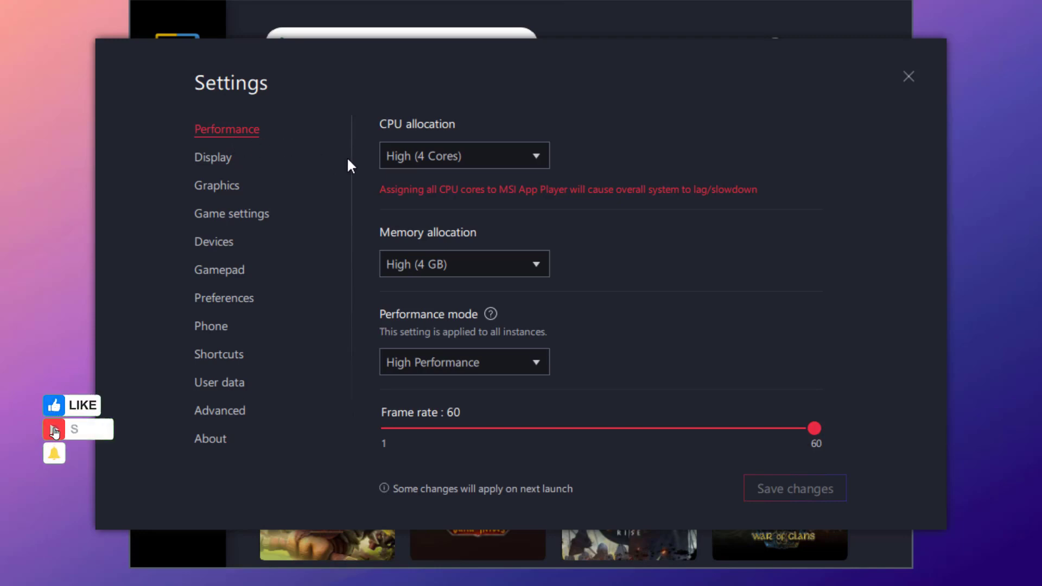
left_click(413, 158)
left_click(427, 182)
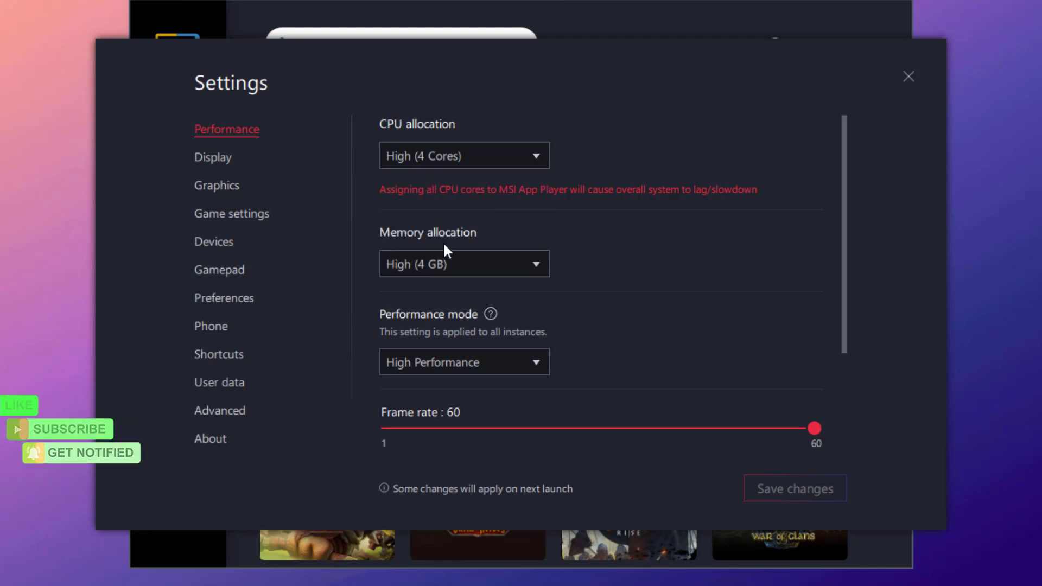
left_click(439, 261)
left_click(444, 287)
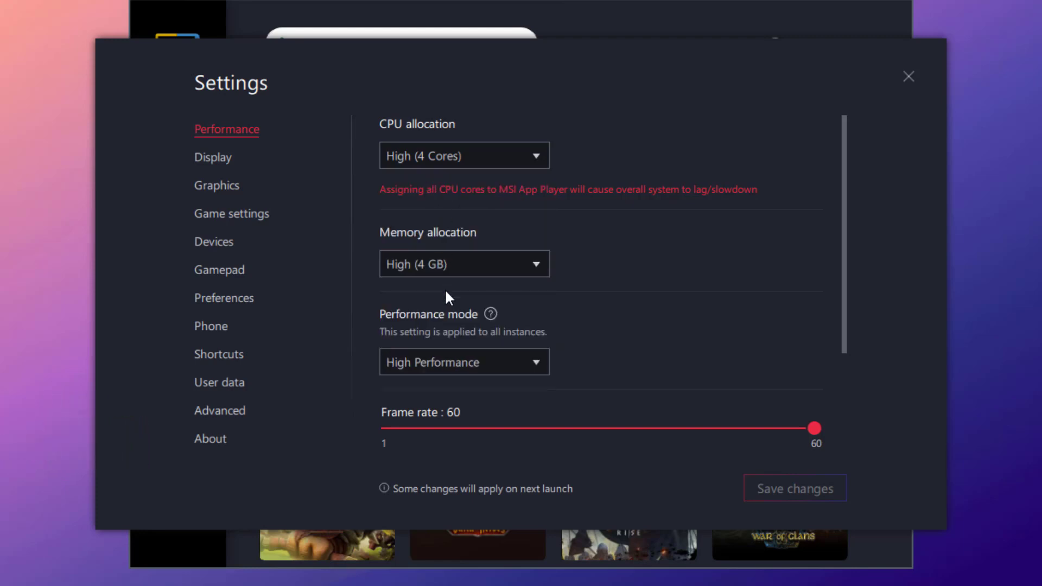
left_click(449, 364)
left_click(443, 422)
scroll(445, 399, "down", 3)
Review the emulator's display and graphics settings, and close the settings and the App Player window.
left_click(217, 157)
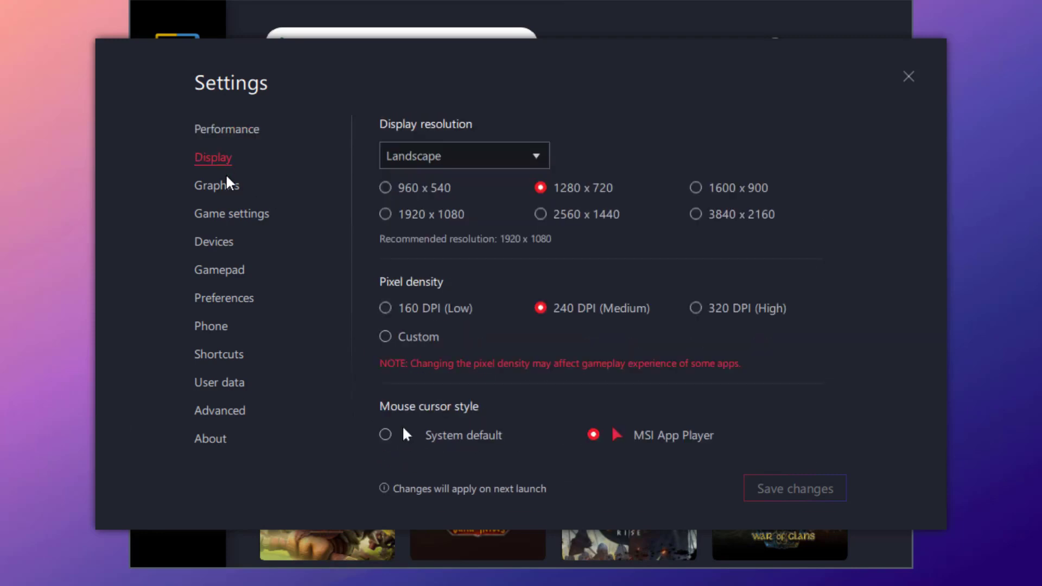
left_click(226, 181)
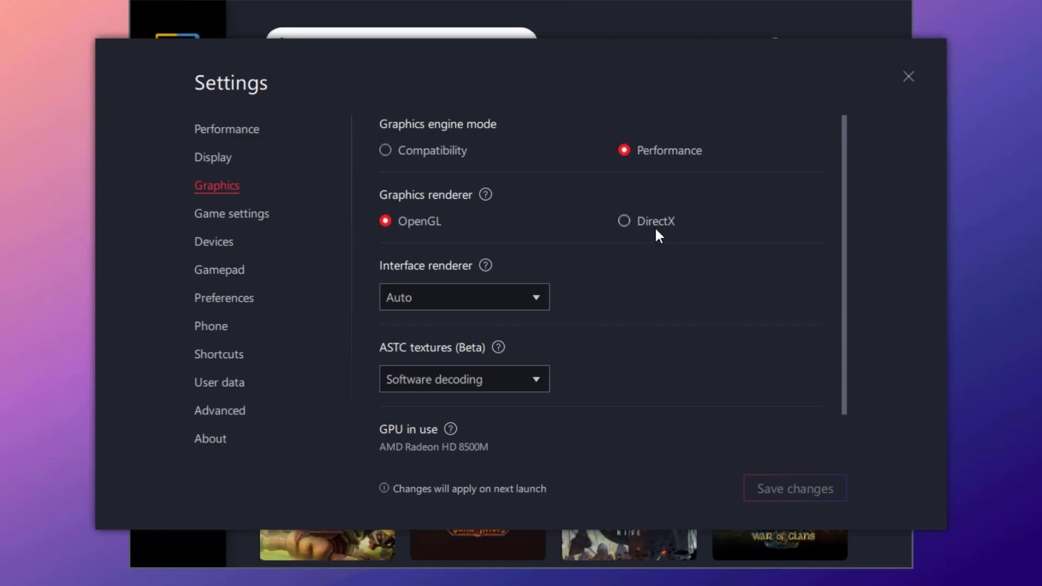
scroll(472, 304, "down", 2)
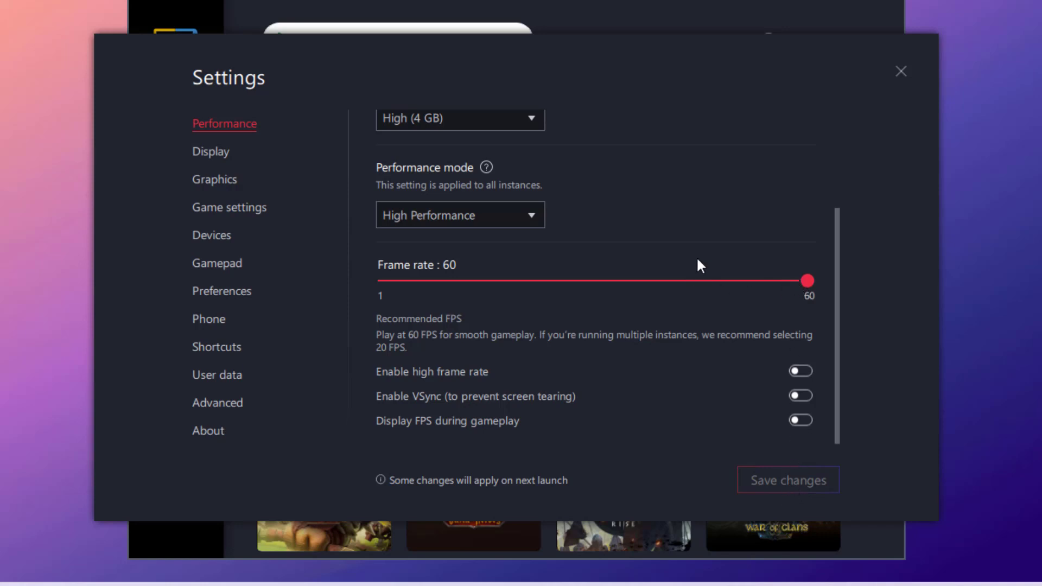
left_click(899, 76)
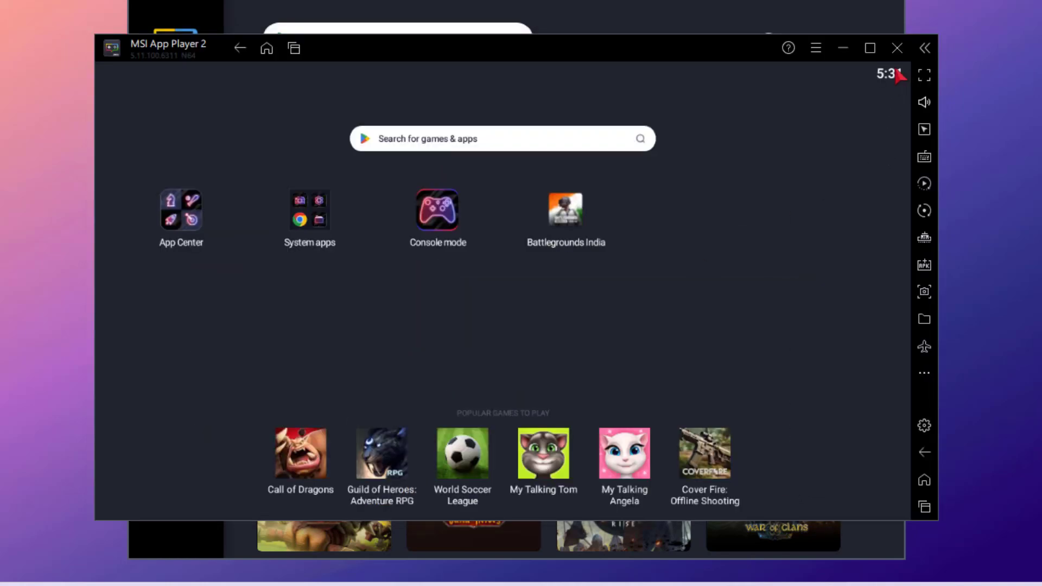
left_click(897, 51)
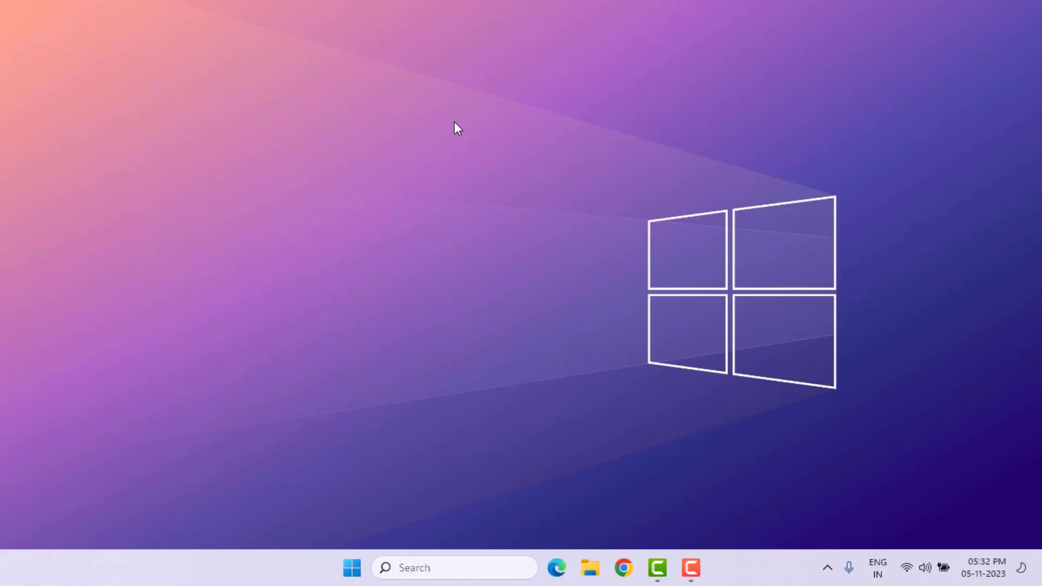
In the Windows per-app graphics settings, save High performance as the graphics preference for BlueStacks GLCheck Utility.
key("super+i")
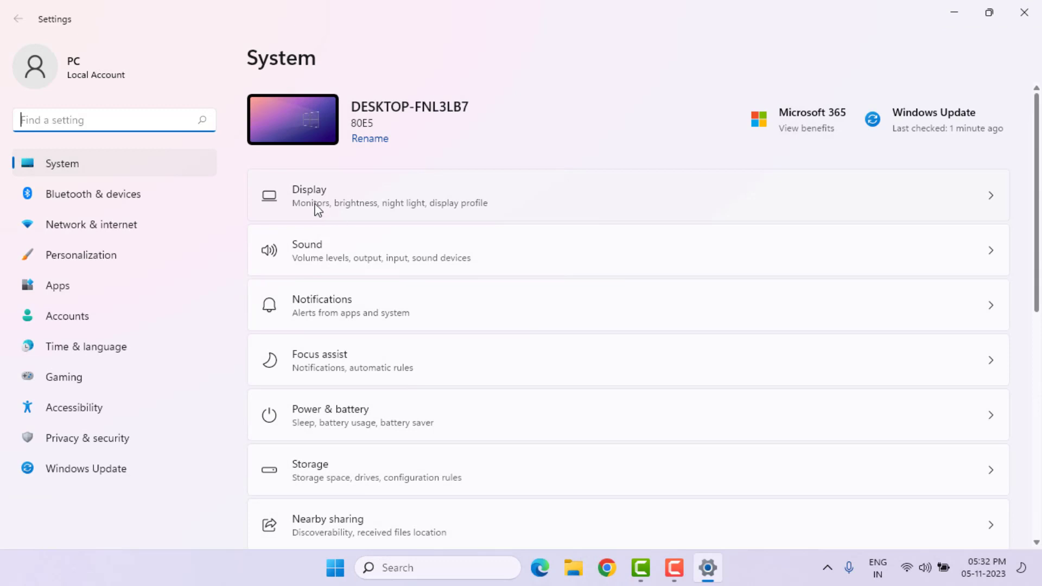
left_click(359, 208)
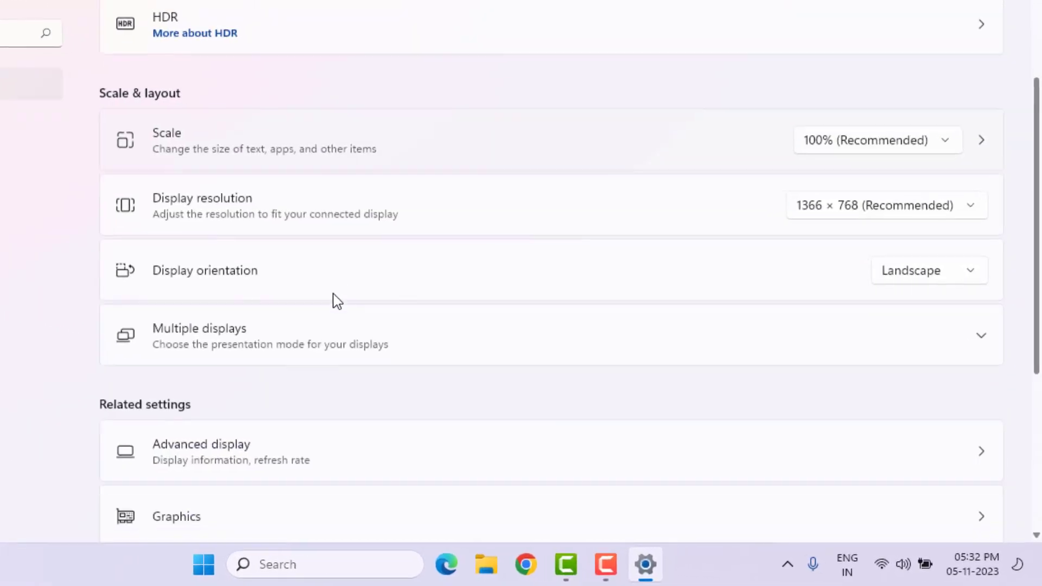
scroll(337, 300, "down", 5)
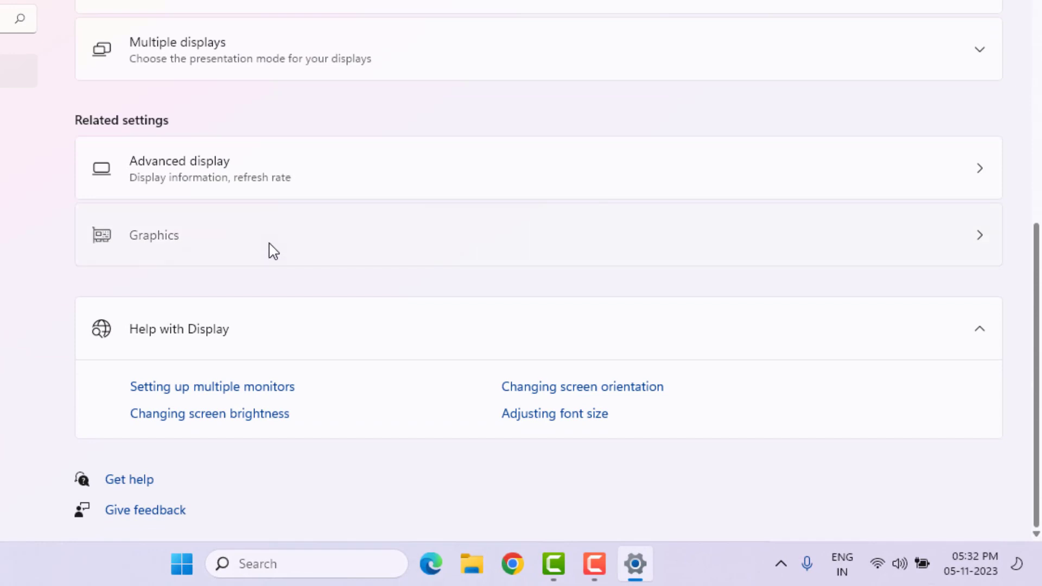
left_click(270, 250)
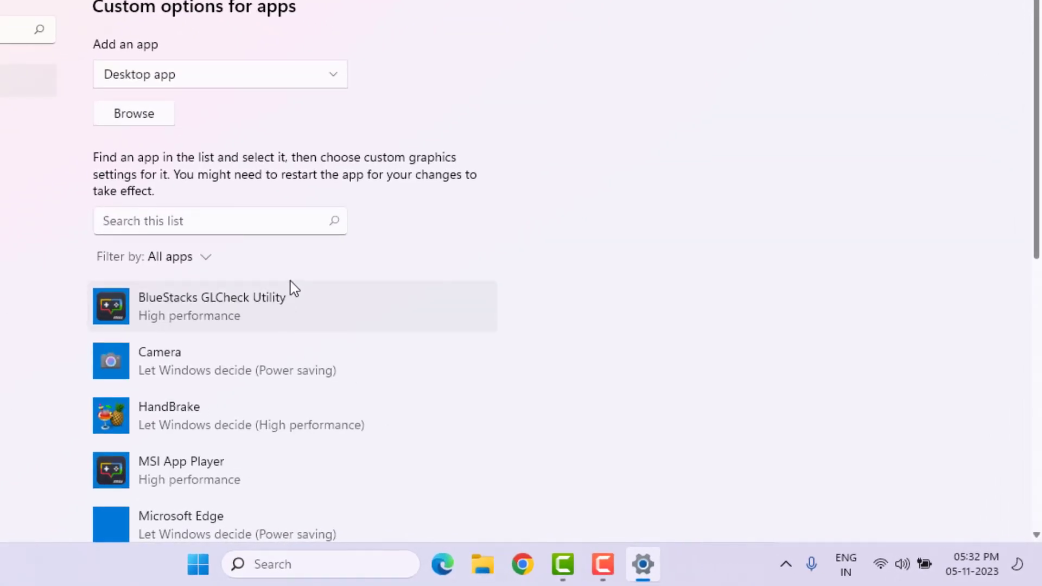
left_click(266, 316)
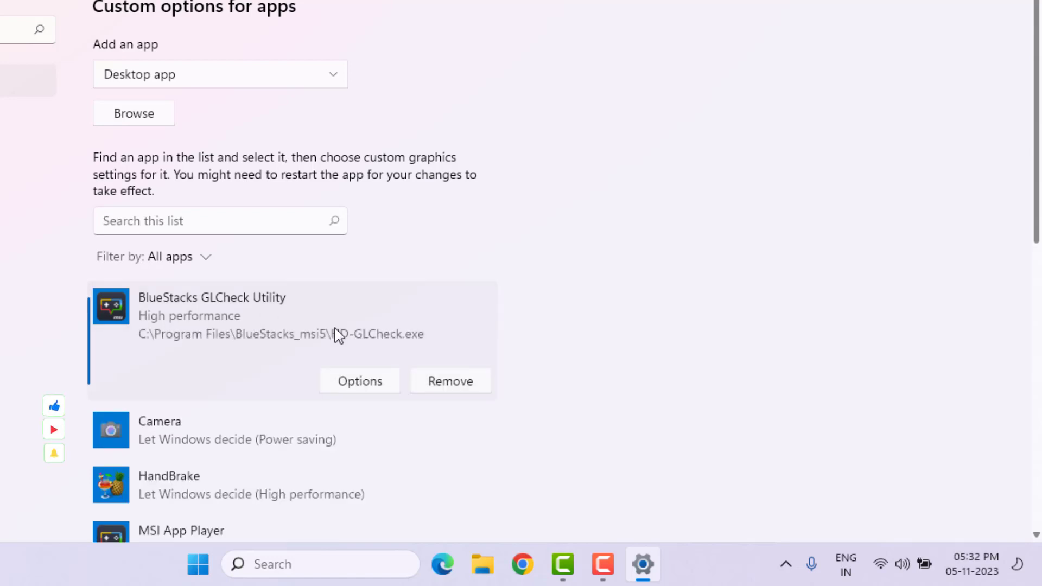
left_click(365, 384)
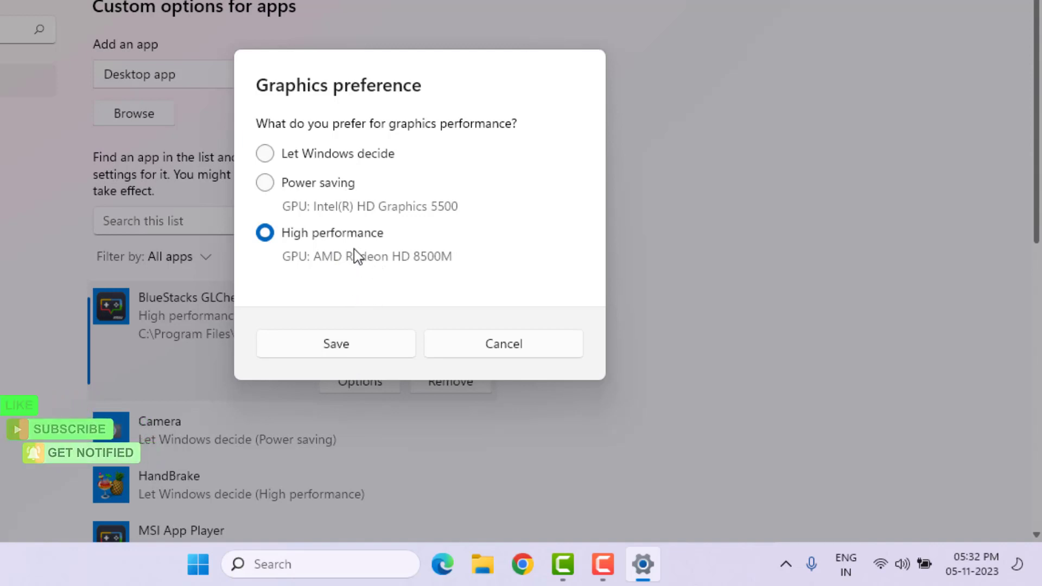
left_click(359, 346)
Save High performance as the graphics preference for MSI App Player and close Windows Settings.
scroll(359, 342, "down", 5)
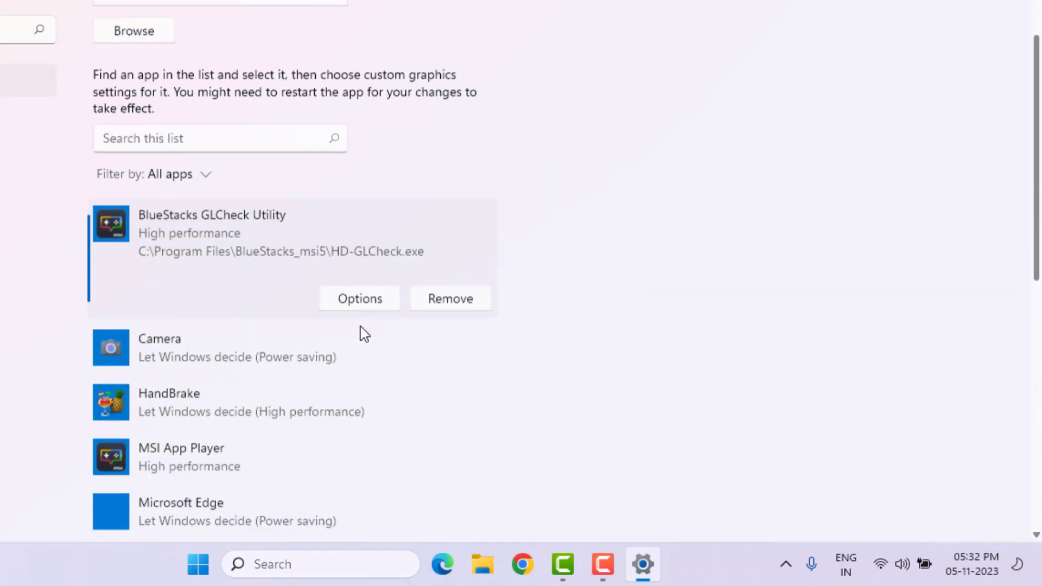
left_click(237, 296)
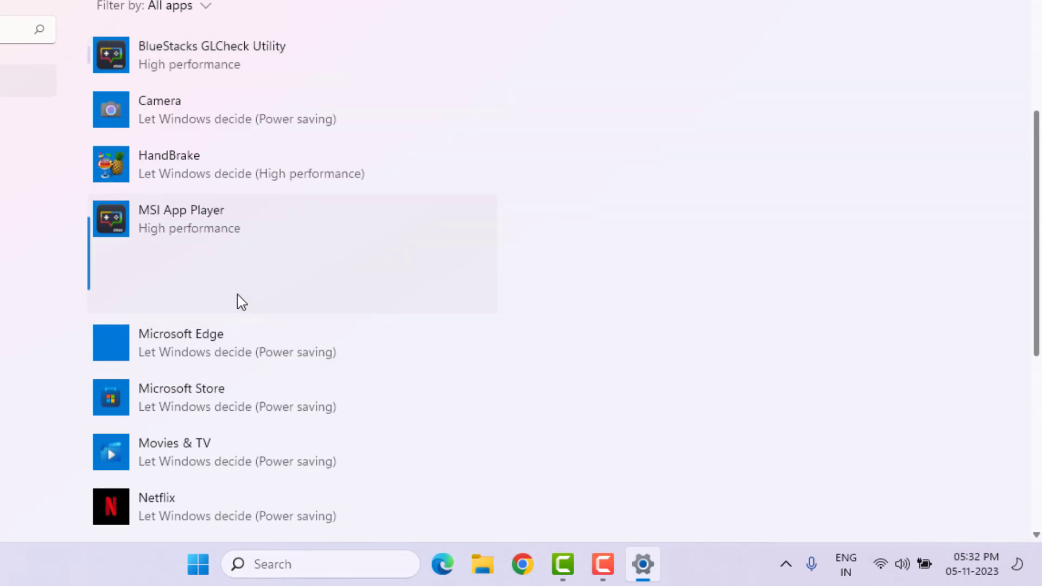
left_click(358, 295)
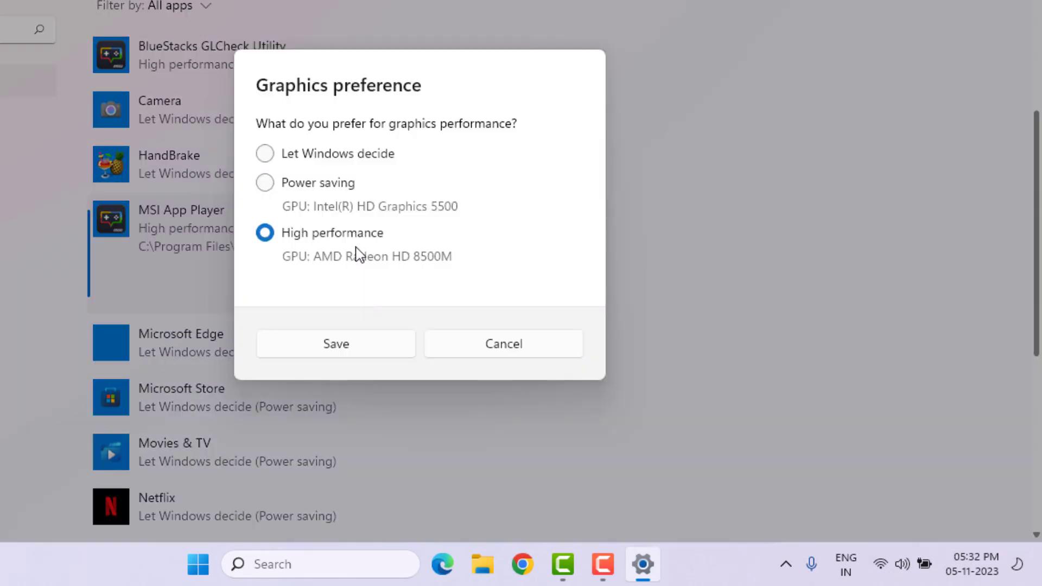
left_click(359, 341)
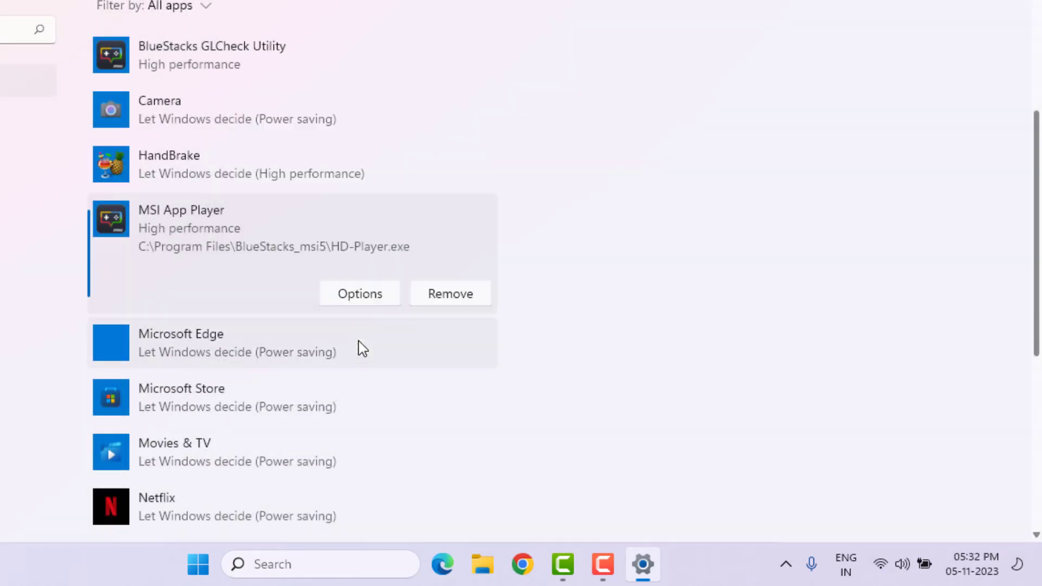
scroll(365, 329, "down", 7)
scroll(365, 326, "up", 2)
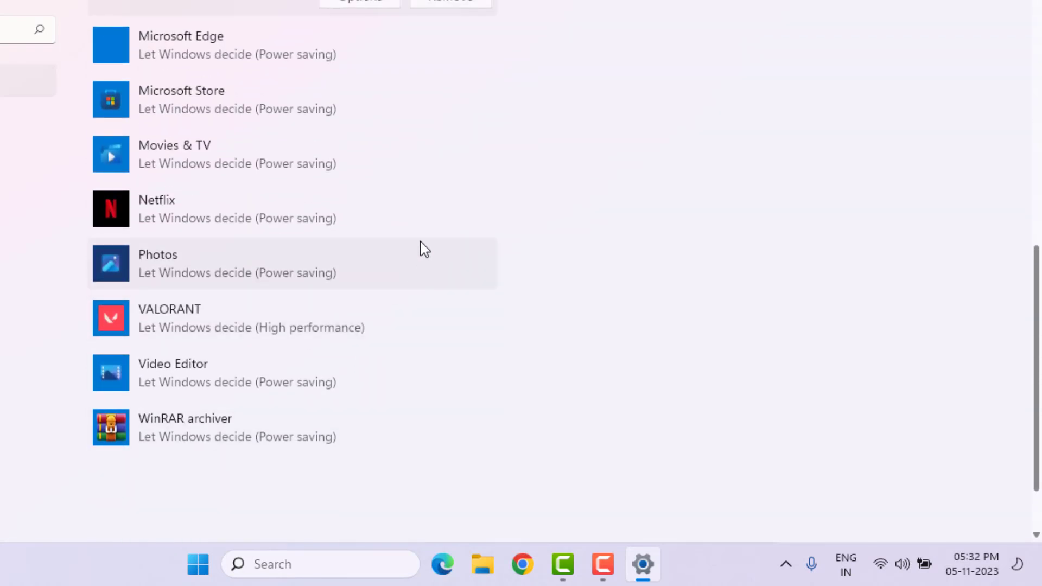
key("alt+F4")
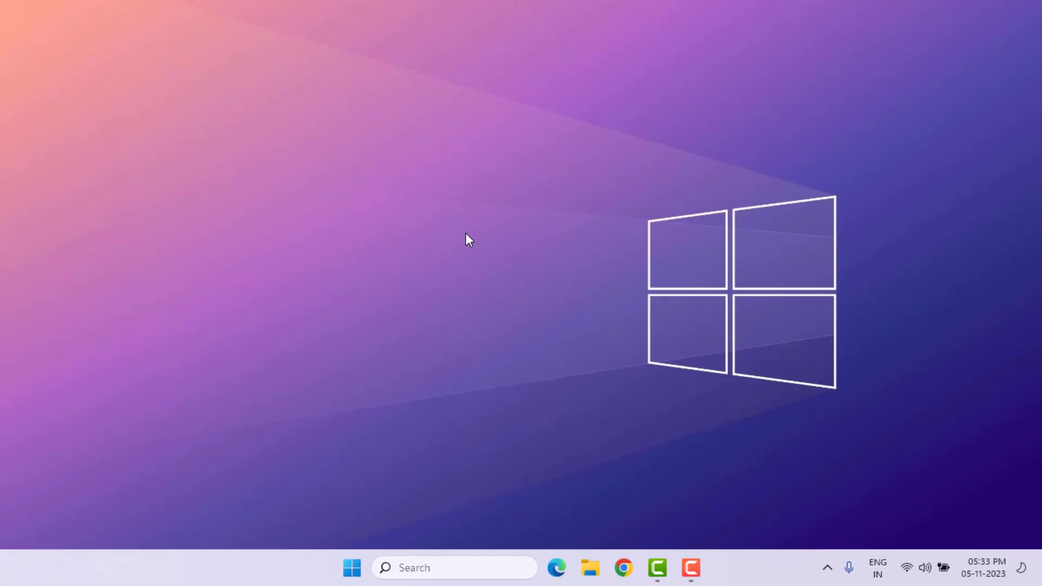
Find MSI App Player in Windows search and open its file location.
key("super")
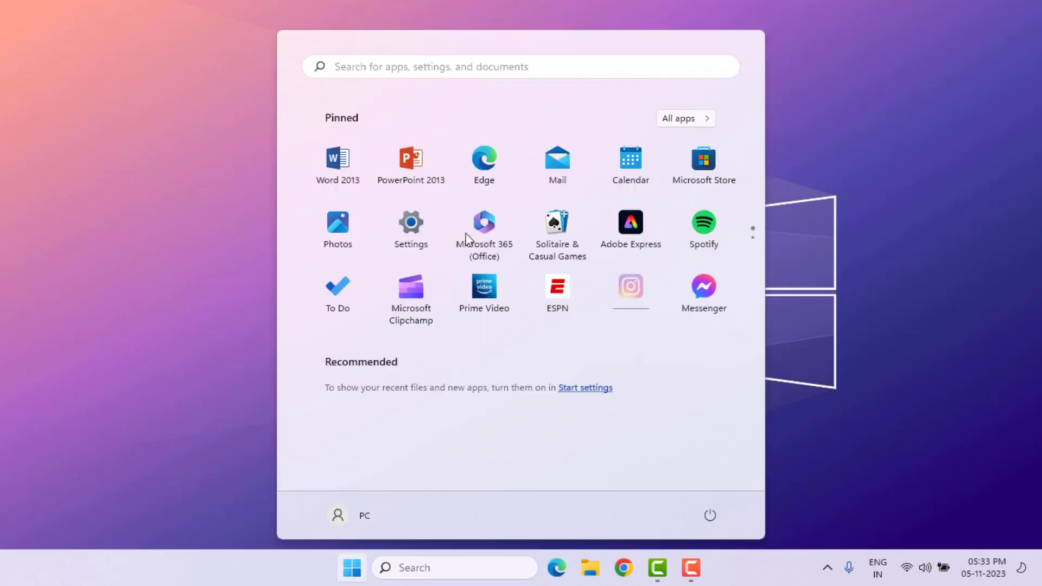
type("msi app")
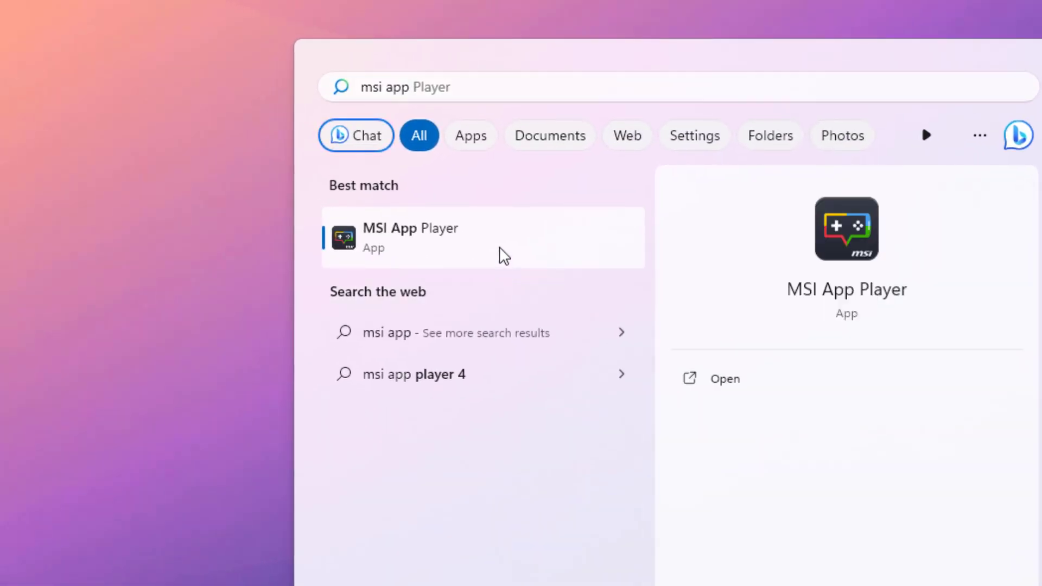
right_click(497, 245)
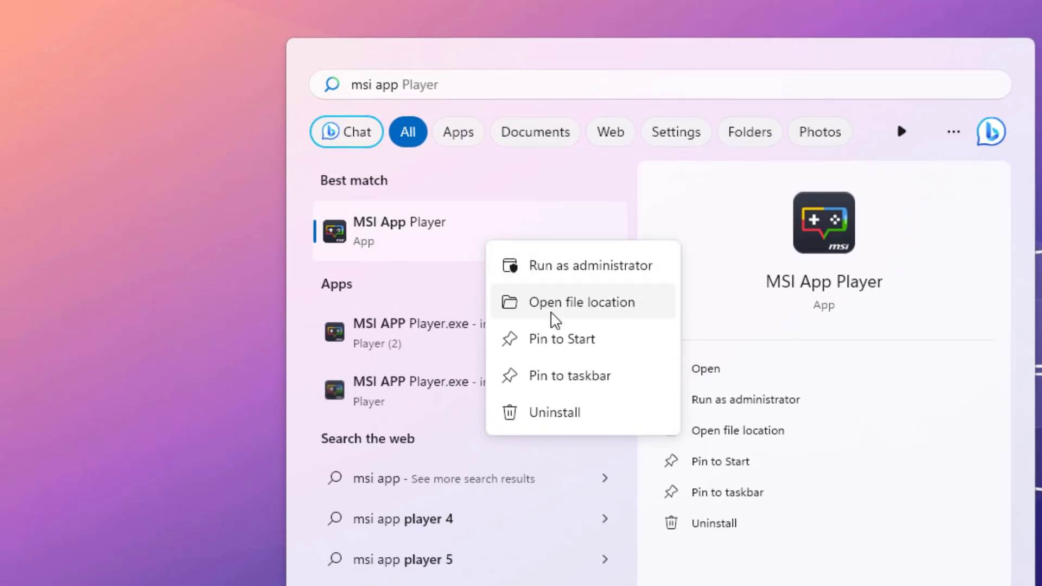
left_click(551, 313)
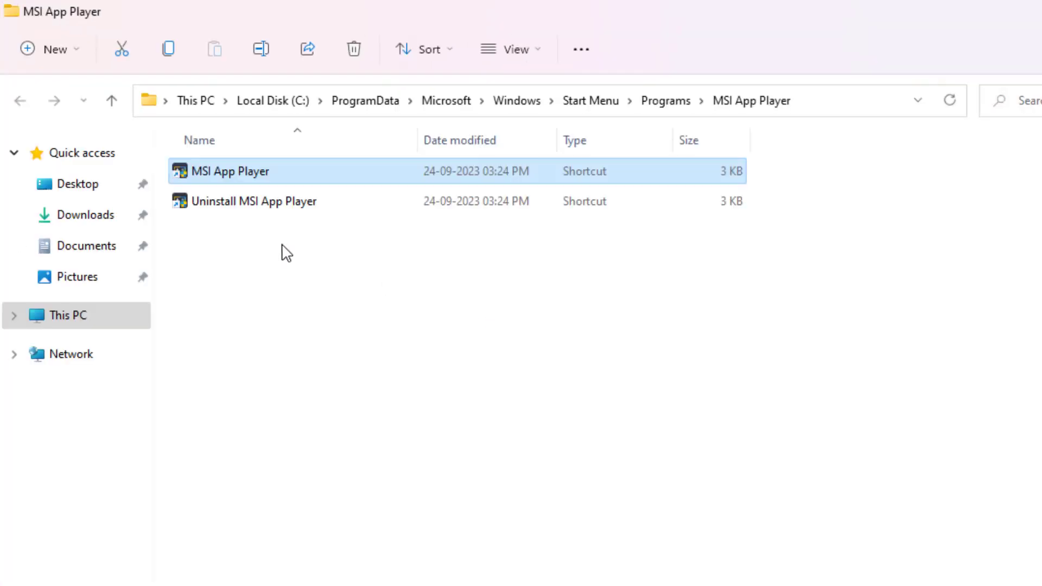
Configure the MSI App Player shortcut to run in Windows 8 compatibility mode as administrator, apply the changes and return to the desktop.
right_click(257, 179)
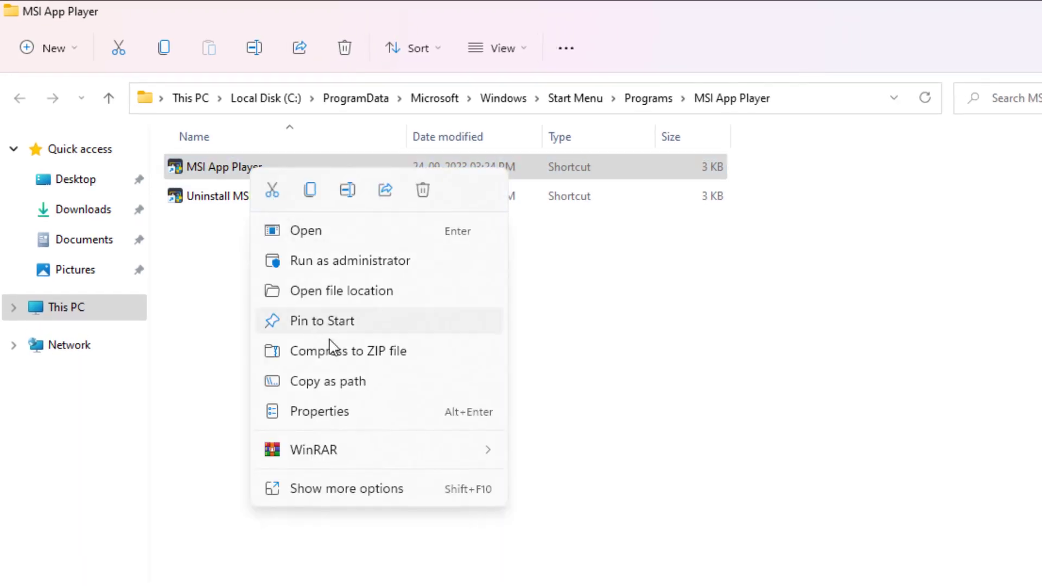
left_click(336, 433)
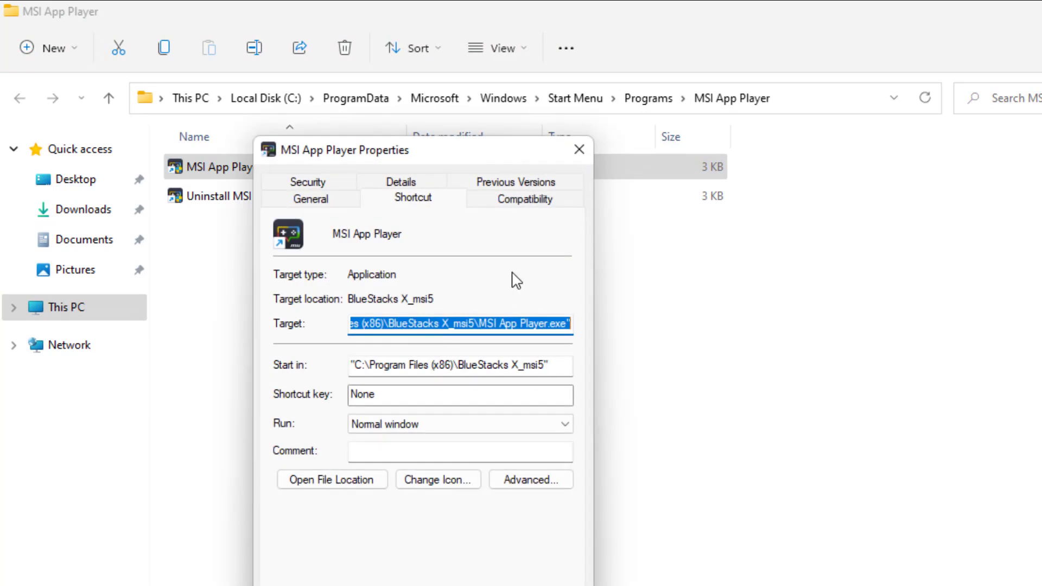
left_click(531, 199)
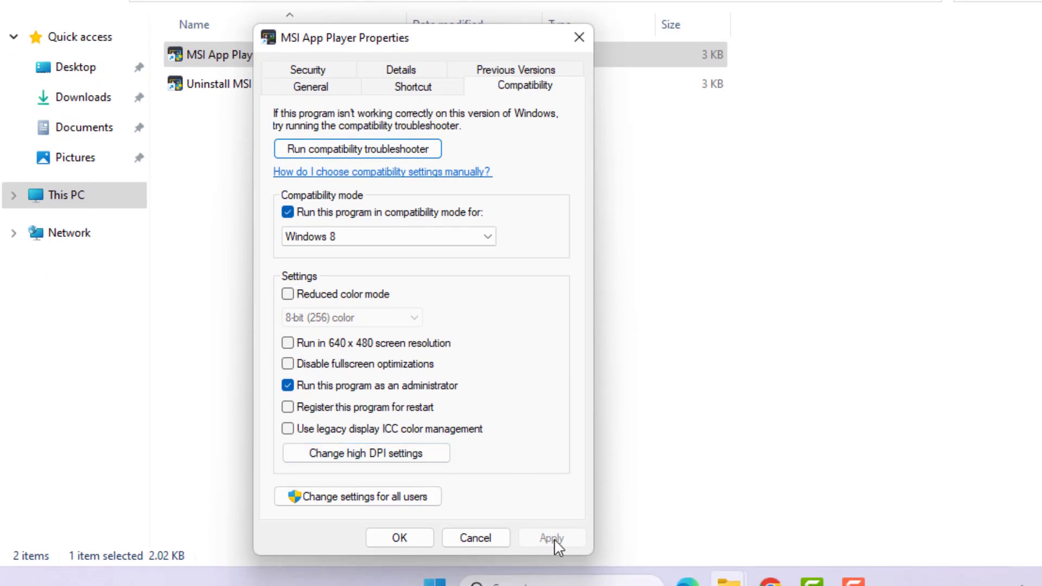
left_click(400, 537)
left_click(596, 278)
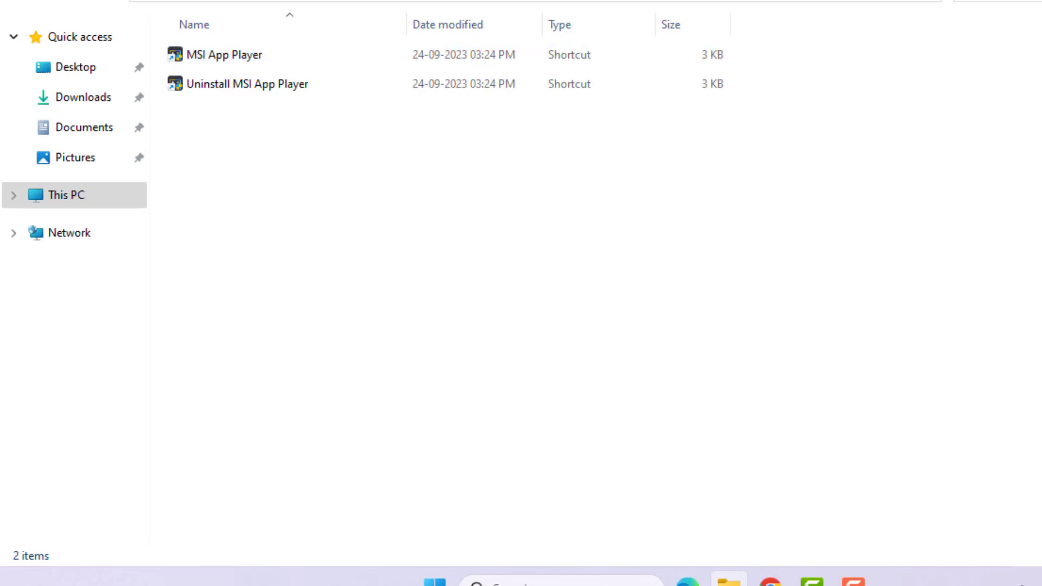
key("super+d")
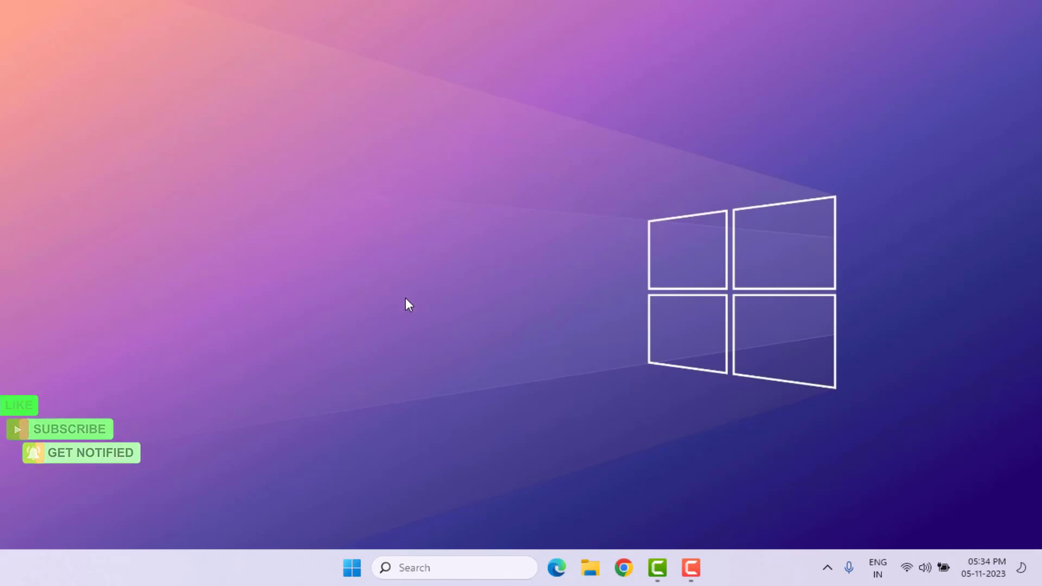
Open the list of other troubleshooters in the Windows system troubleshooting settings.
key("super+i")
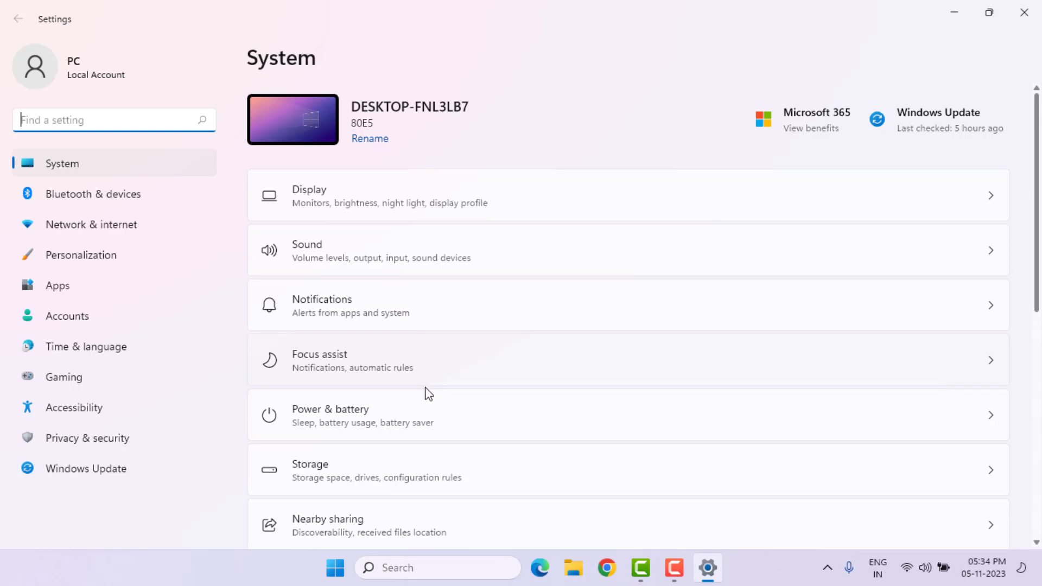
scroll(427, 394, "down", 6)
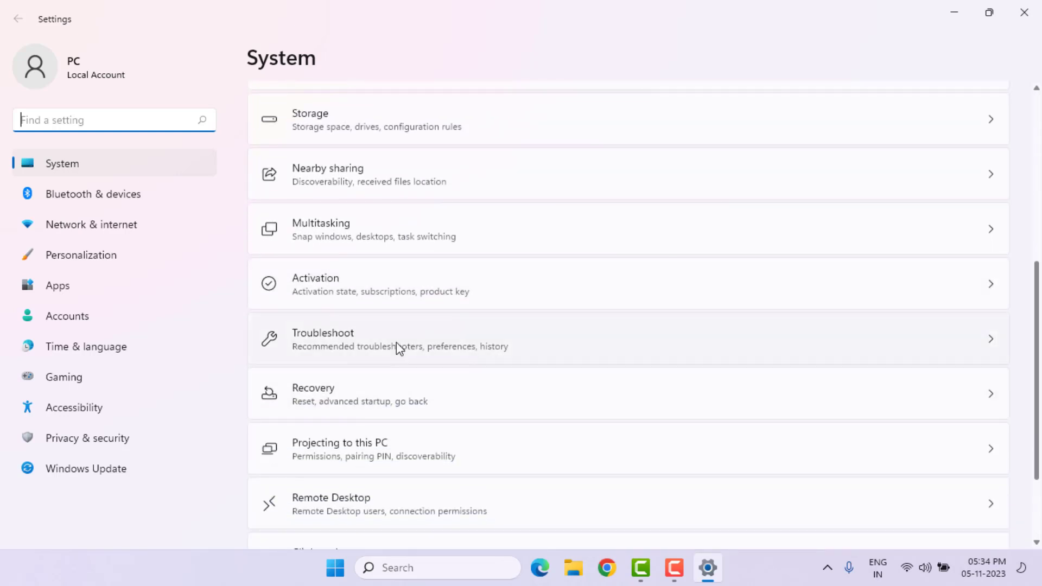
left_click(399, 347)
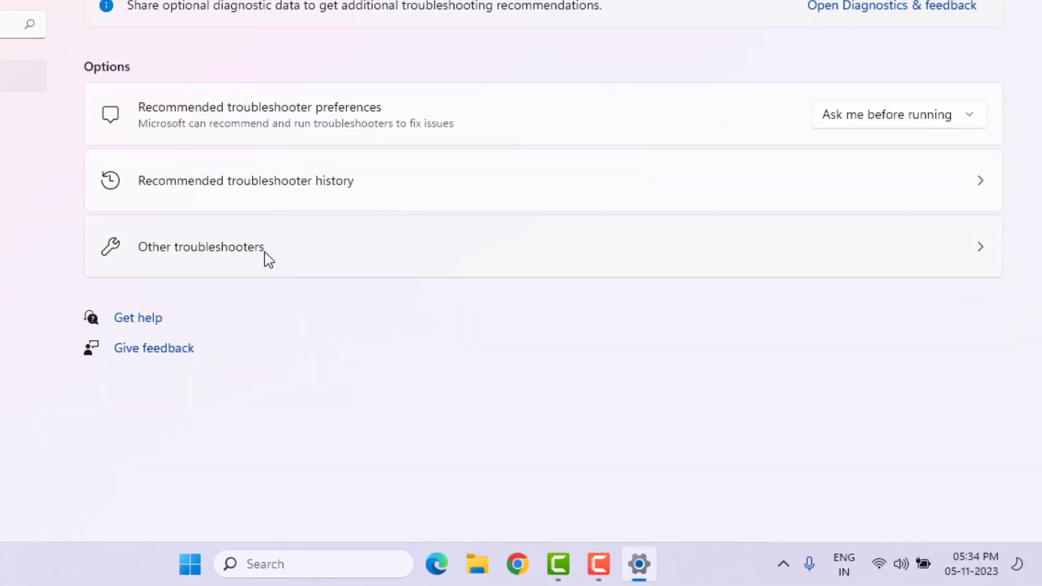
left_click(266, 254)
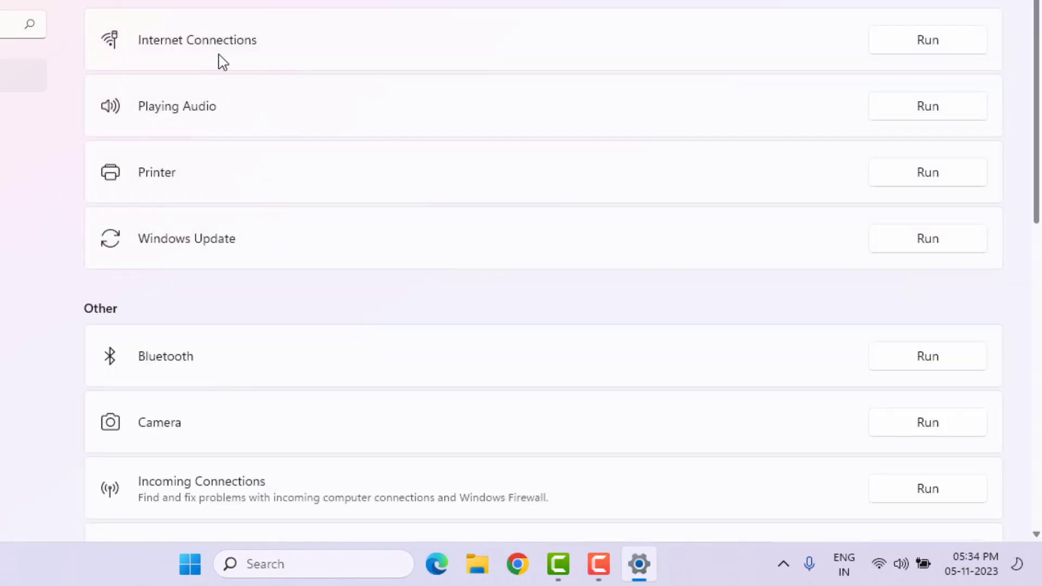
Start the Internet Connections troubleshooter, cancel it at the issue selection and close Windows Settings.
left_click(935, 46)
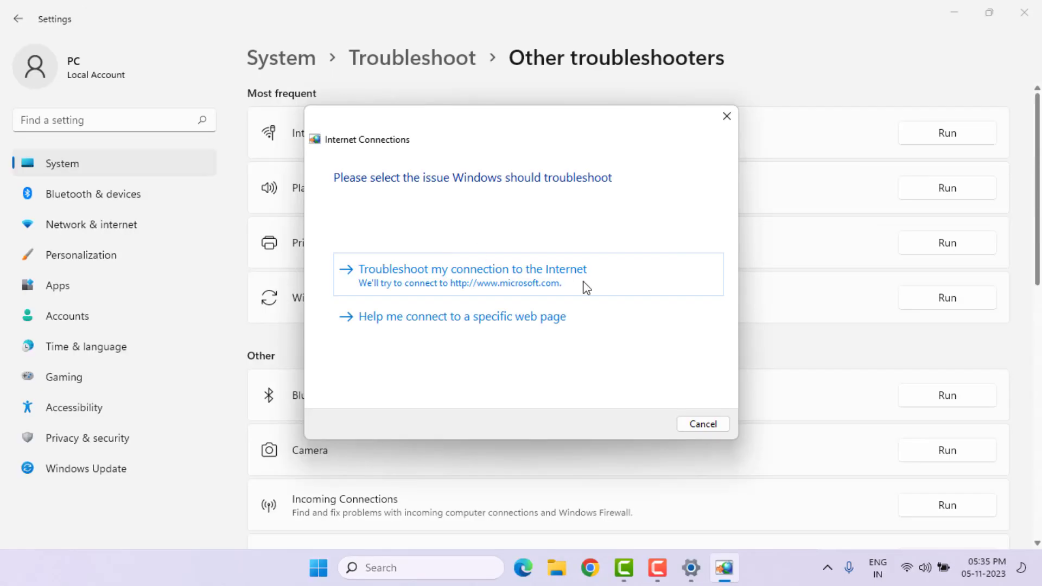
left_click(702, 423)
left_click(1024, 12)
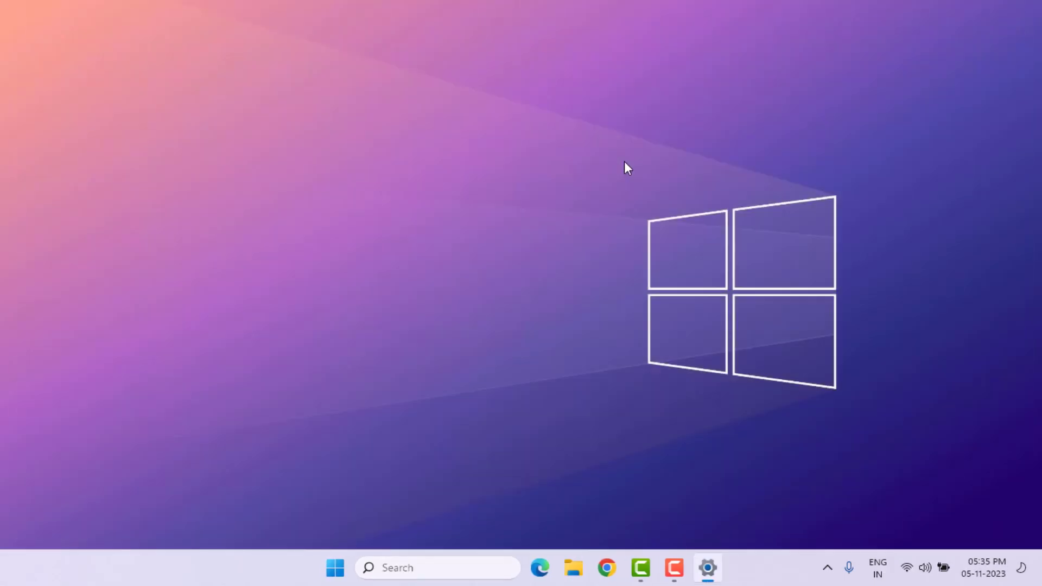